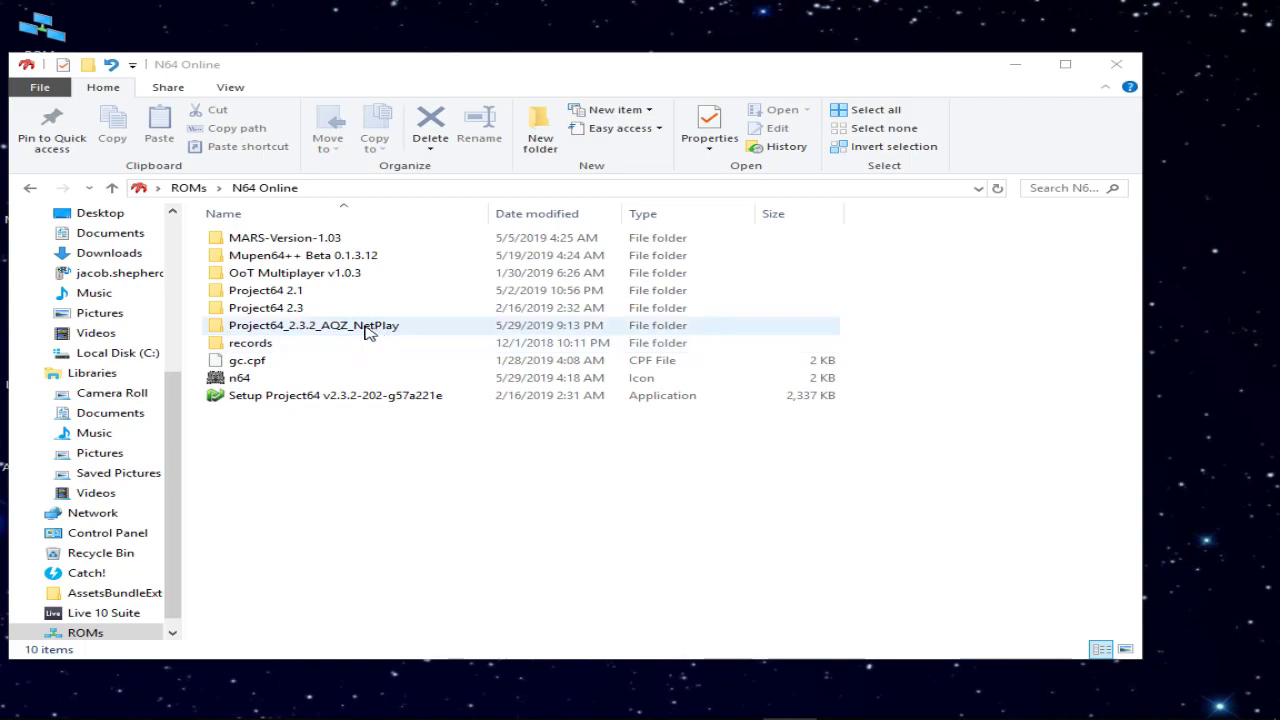
- Open the Project64_2.3.2_AQZ_NetPlay folders and launch Project64.exe
double_click(366, 331)
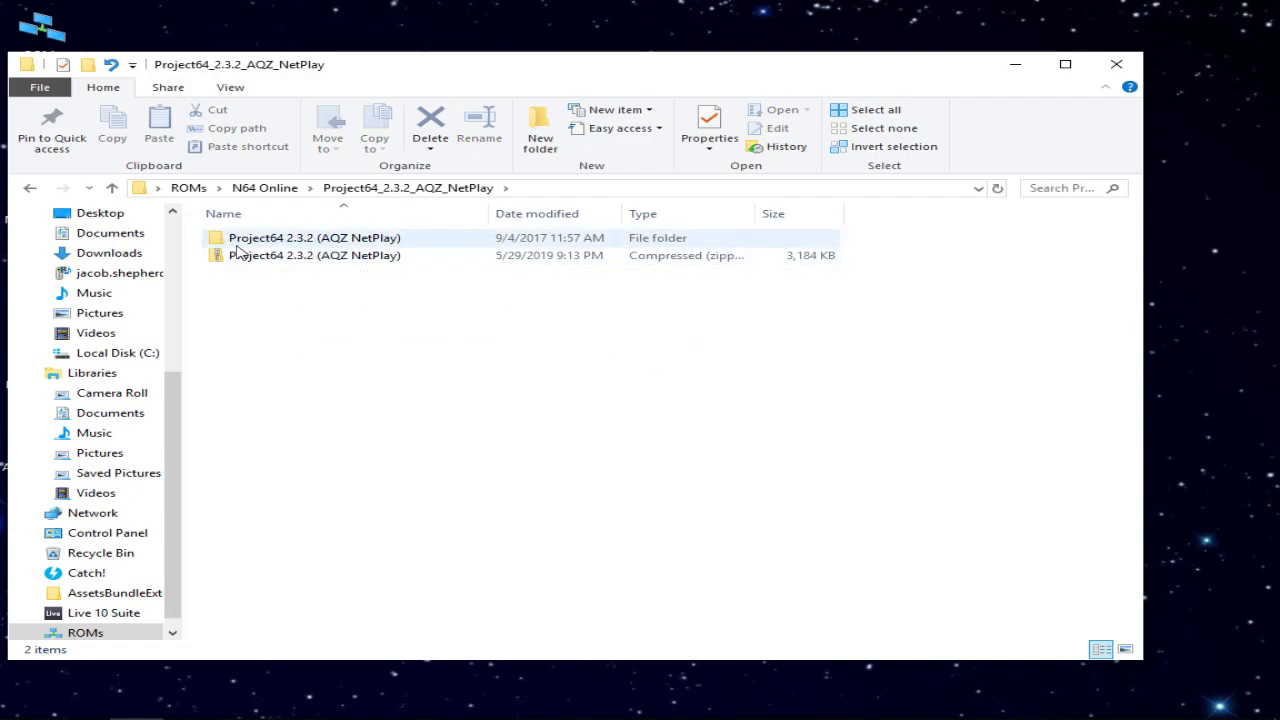
double_click(306, 242)
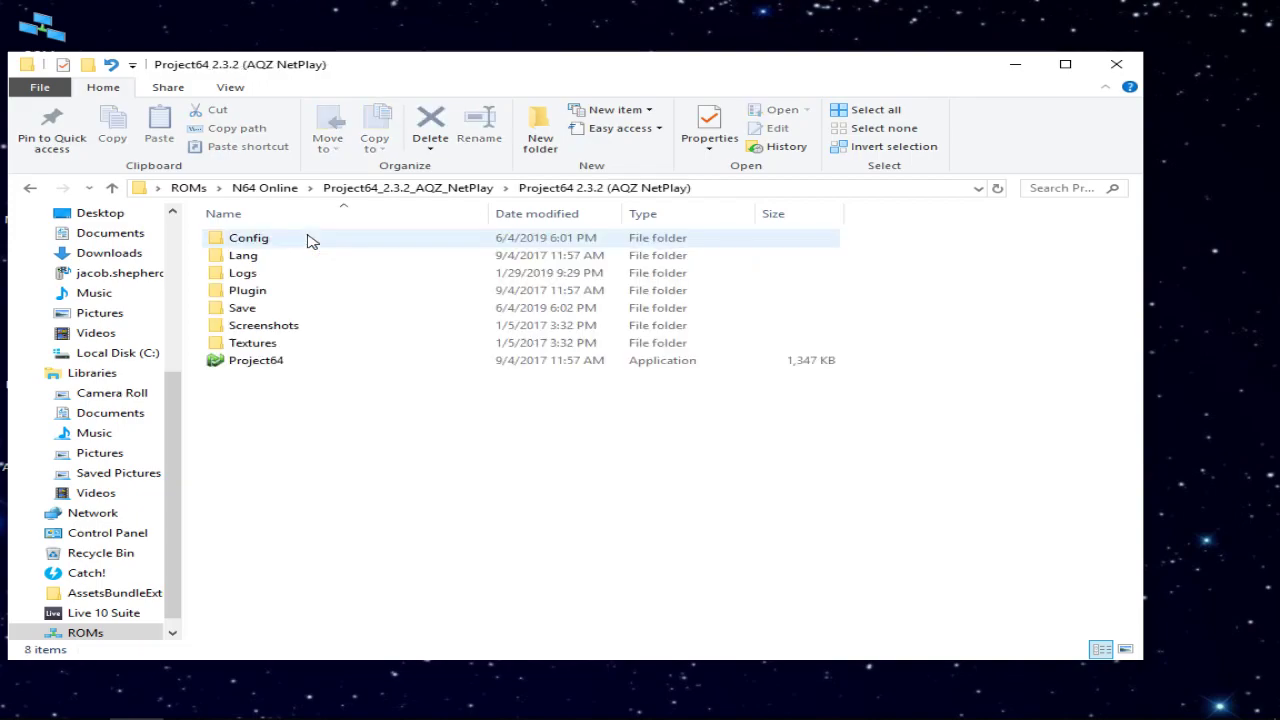
double_click(270, 366)
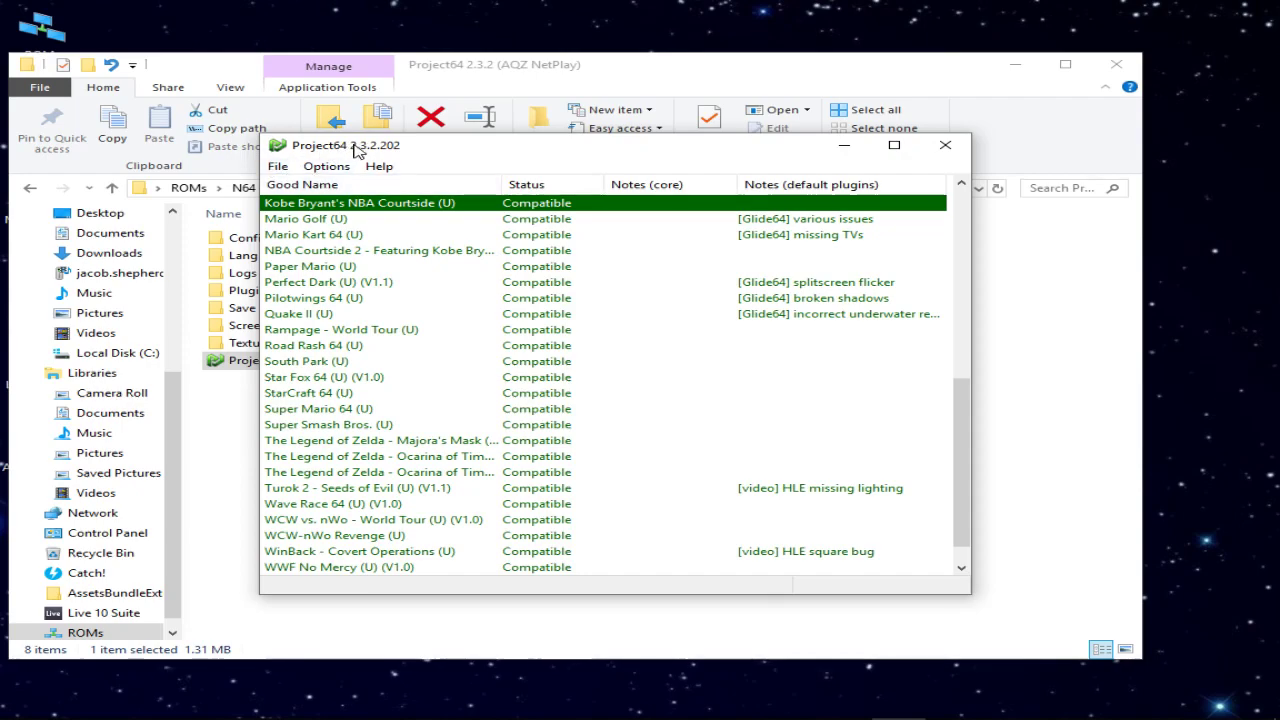
- Set the ROM directory to the N64 roms folder and browse the reloaded game list
drag(358, 150, 318, 121)
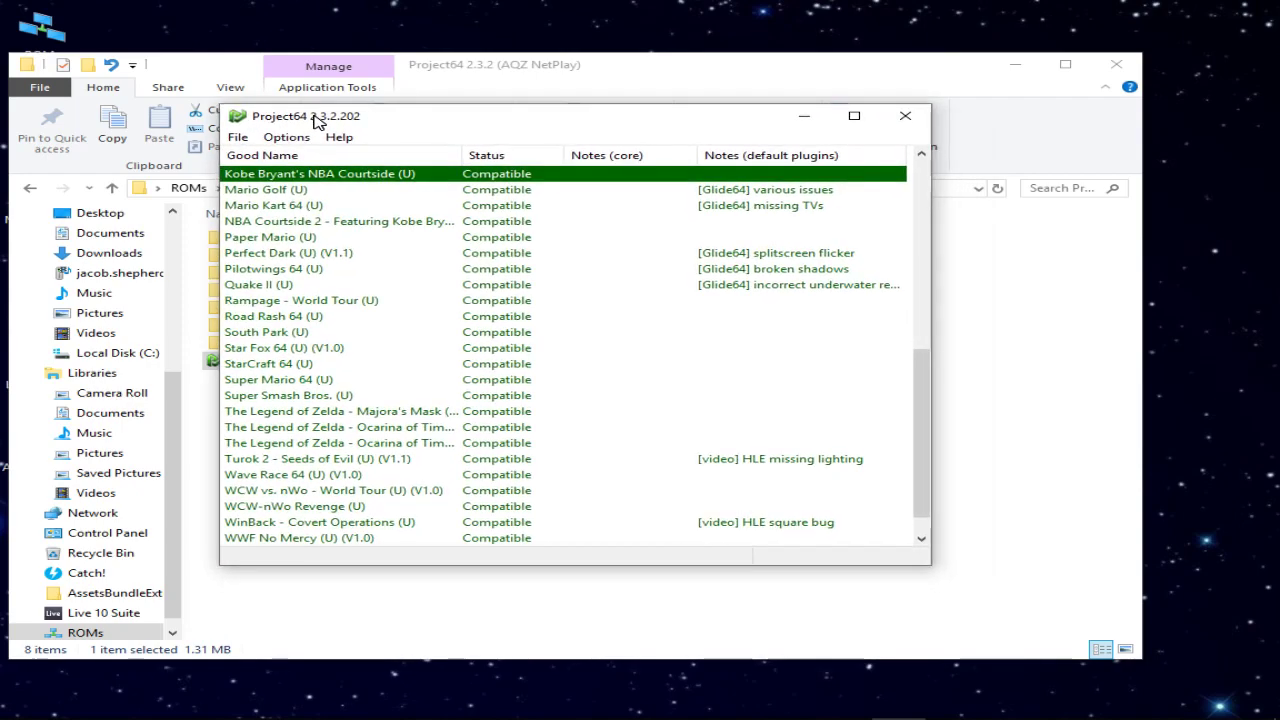
click(237, 138)
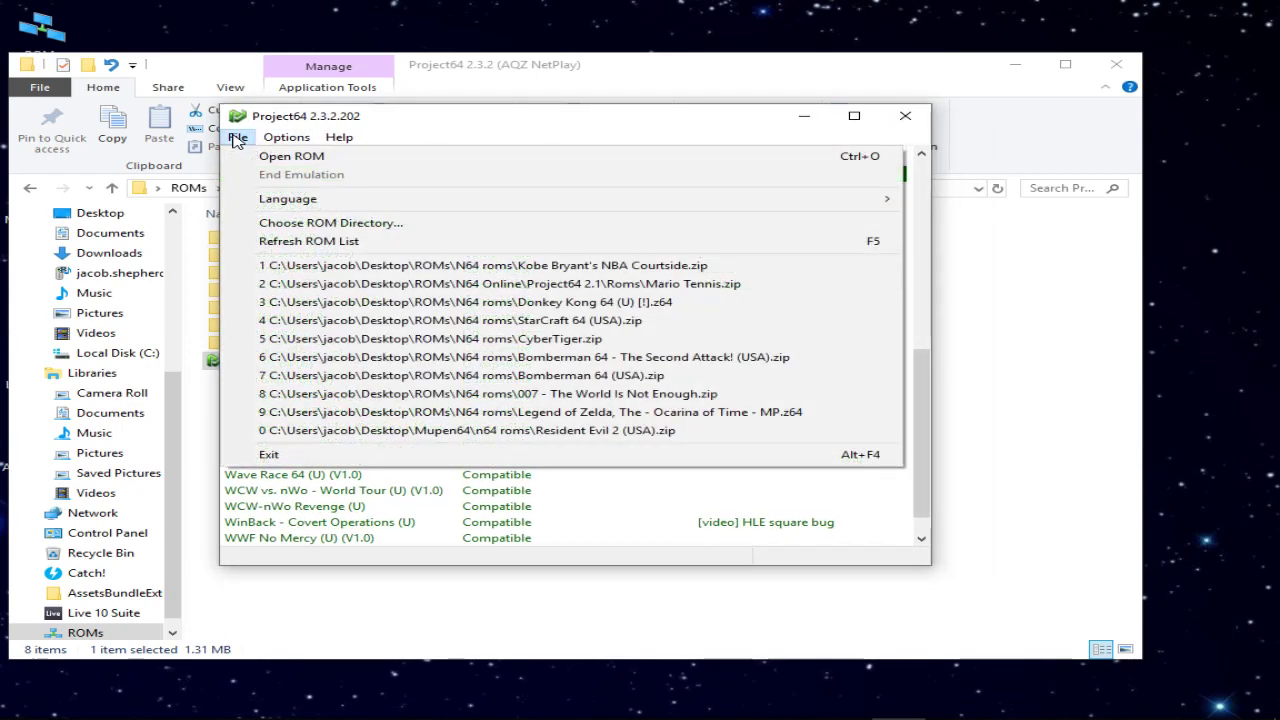
click(296, 228)
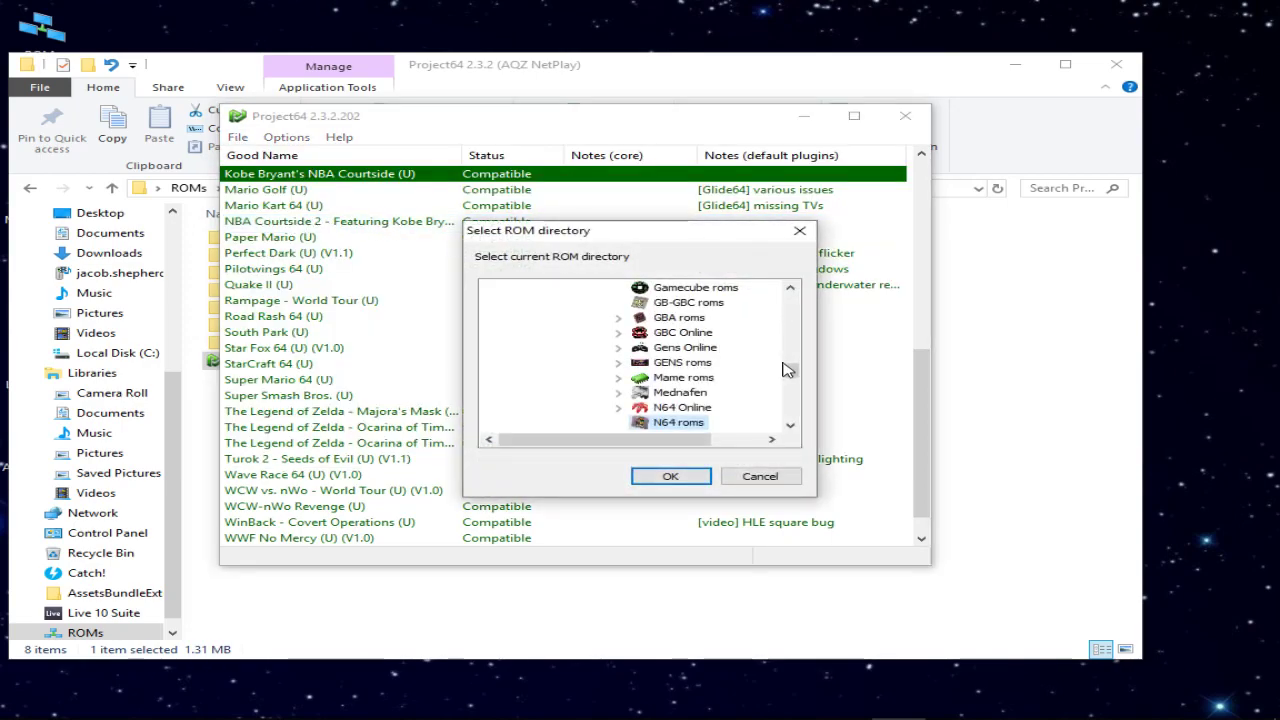
scroll(791, 373, down, 1)
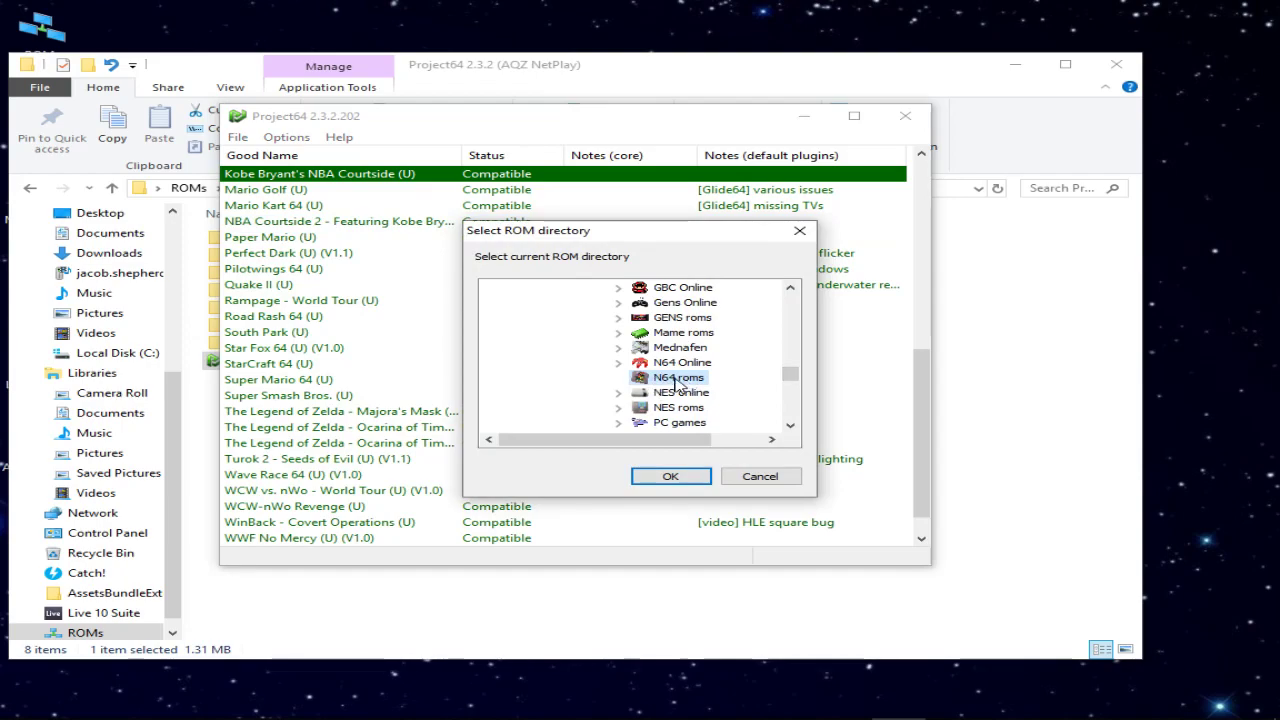
click(685, 477)
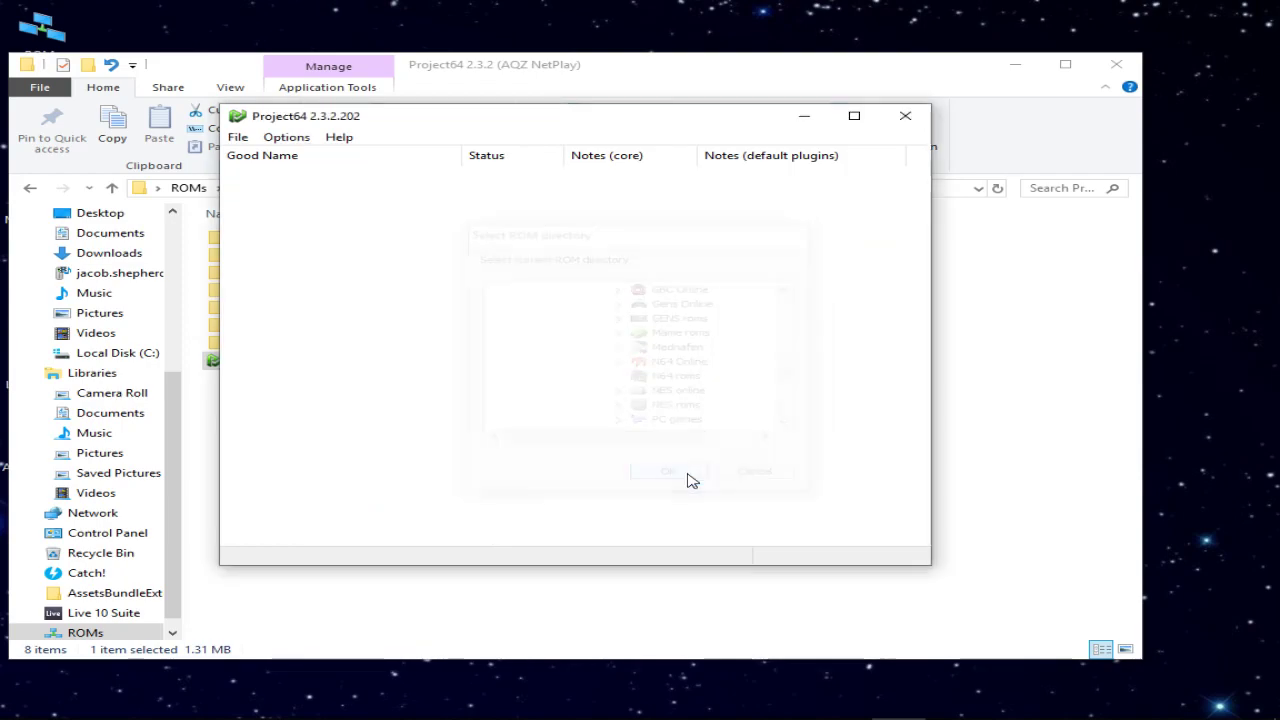
click(320, 364)
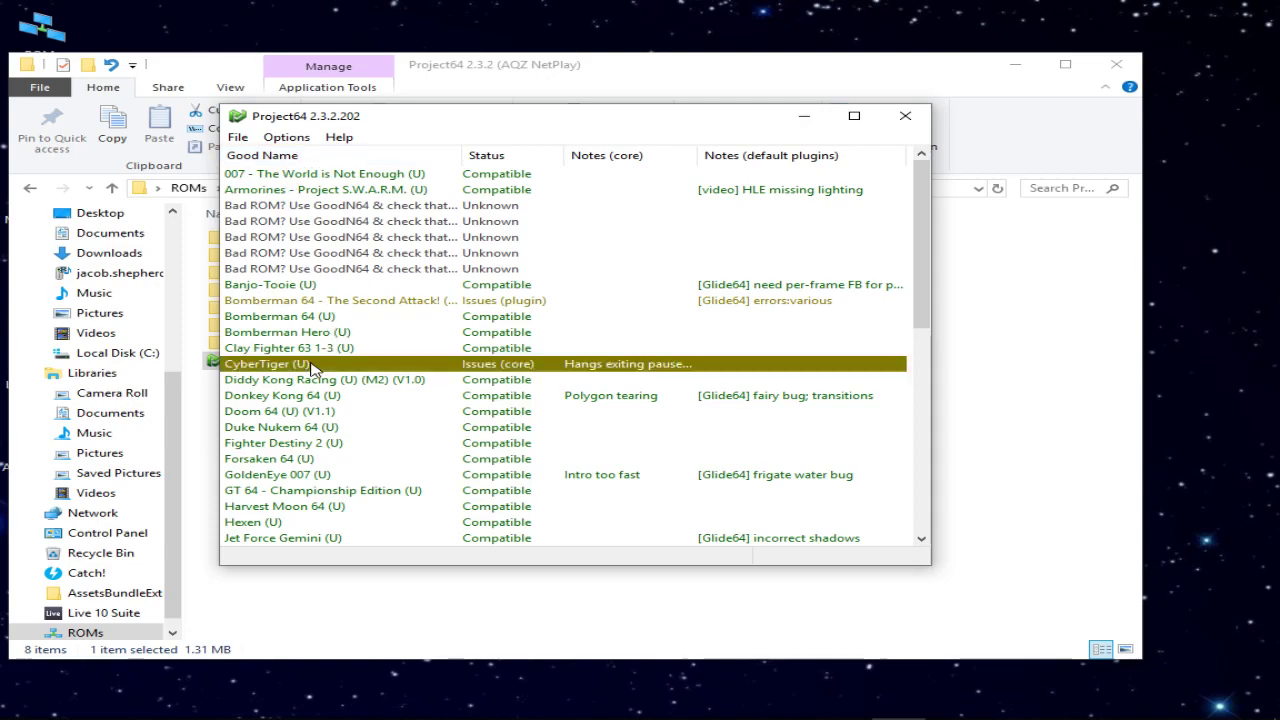
scroll(318, 331, down, 3)
scroll(320, 327, down, 4)
scroll(320, 327, up, 7)
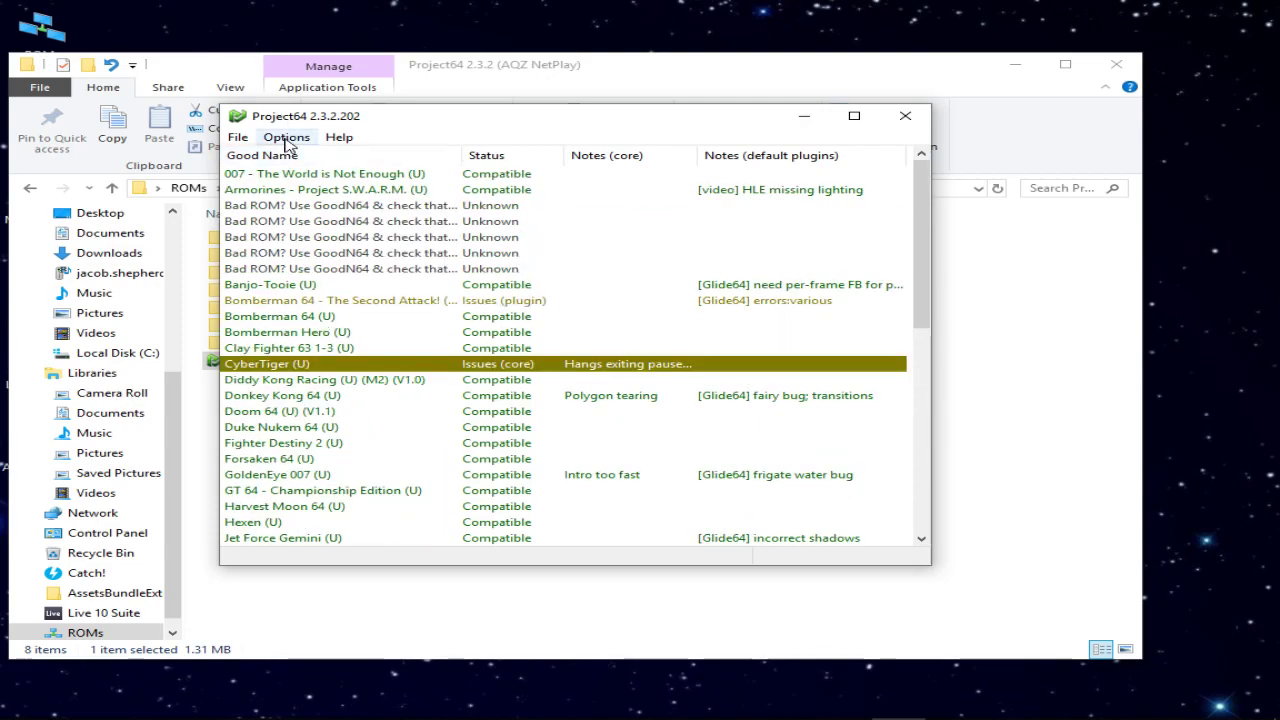
click(287, 139)
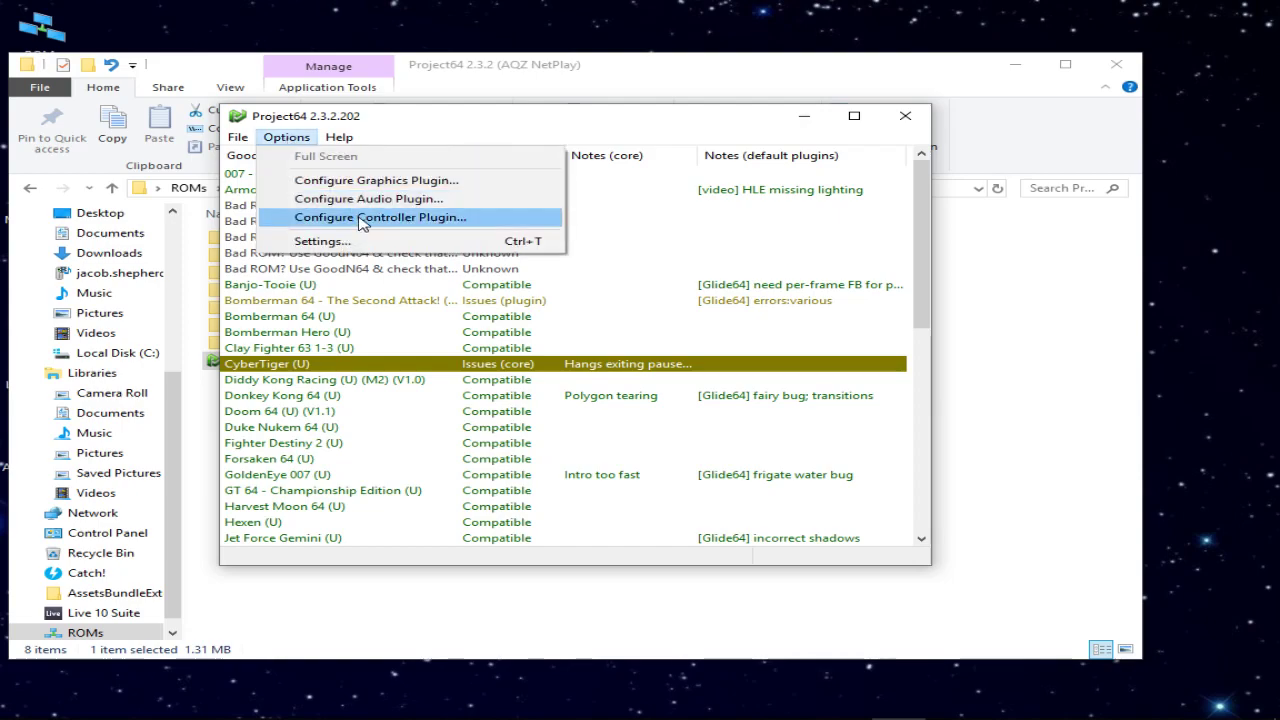
click(362, 241)
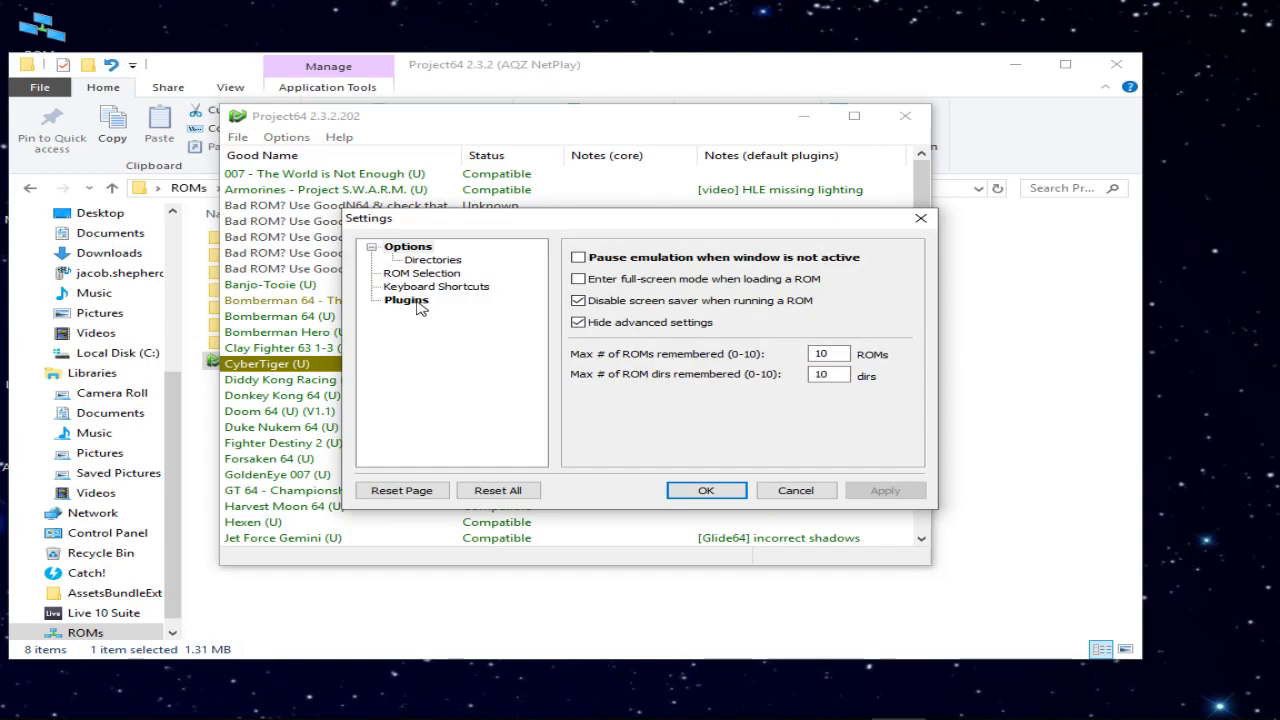
click(420, 306)
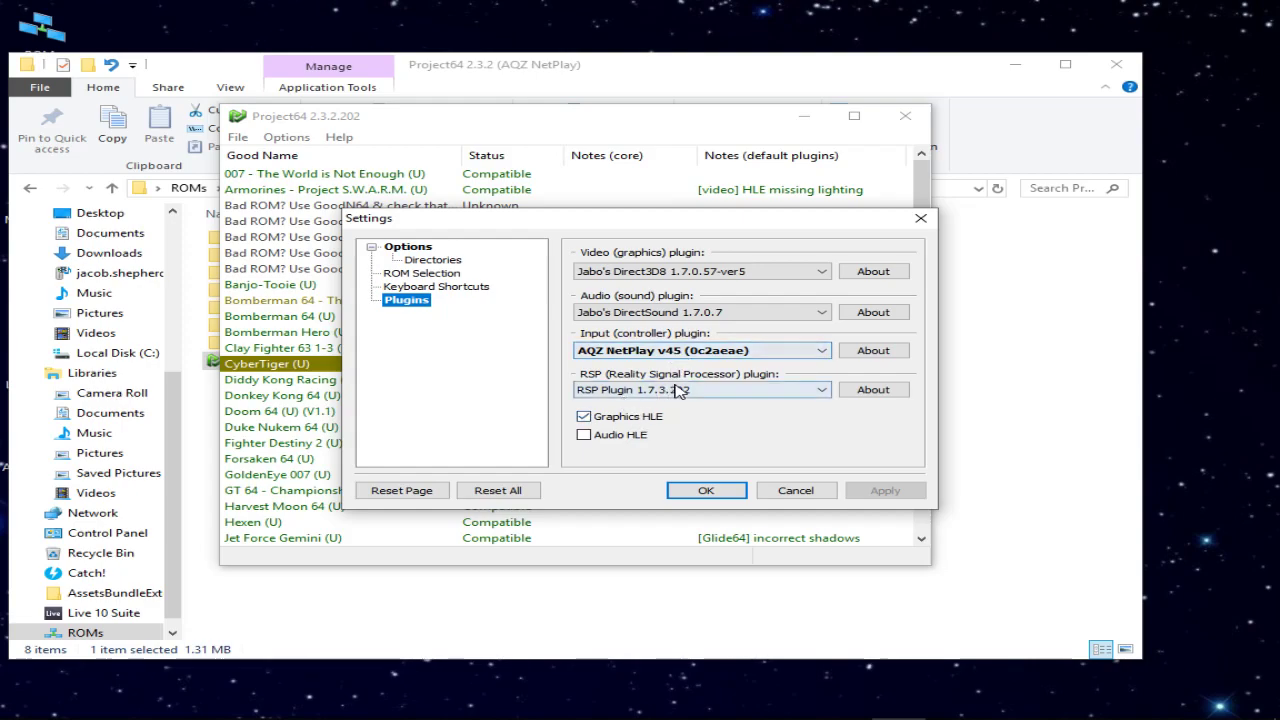
click(782, 492)
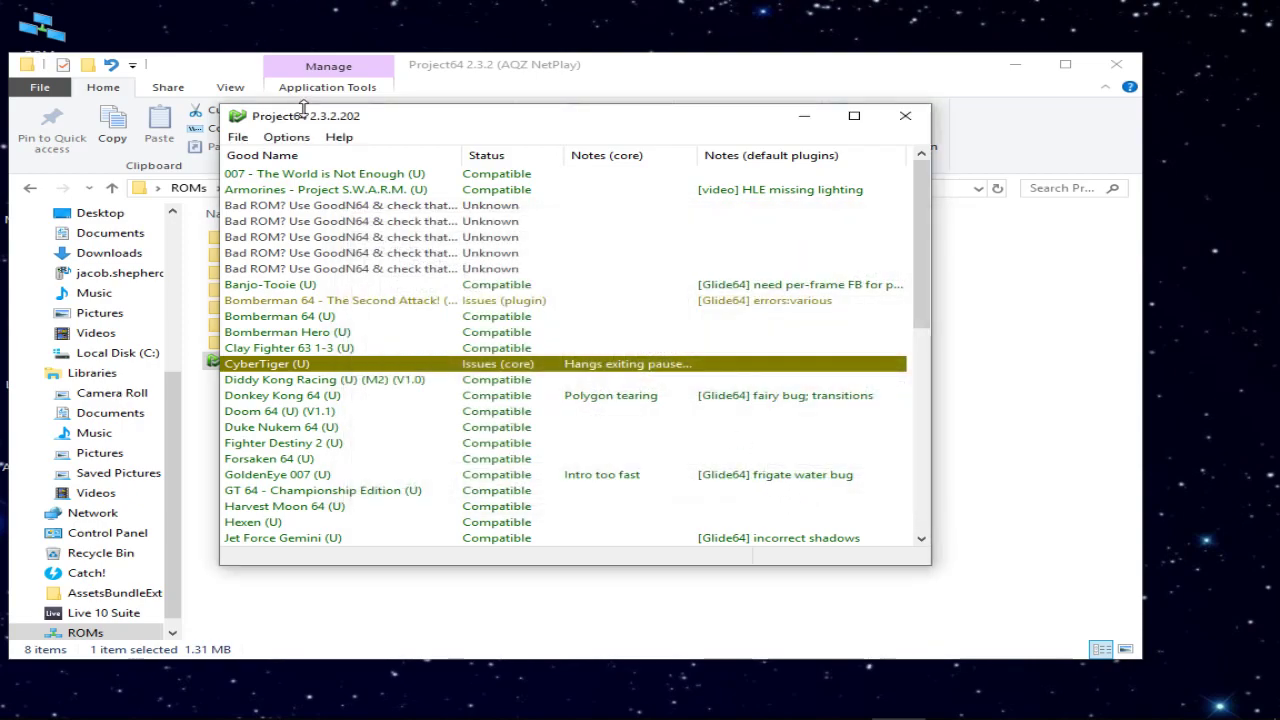
- Find Kobe Bryant's NBA Courtside (U) in the ROM list and start it with AQZ NetPlay
click(288, 138)
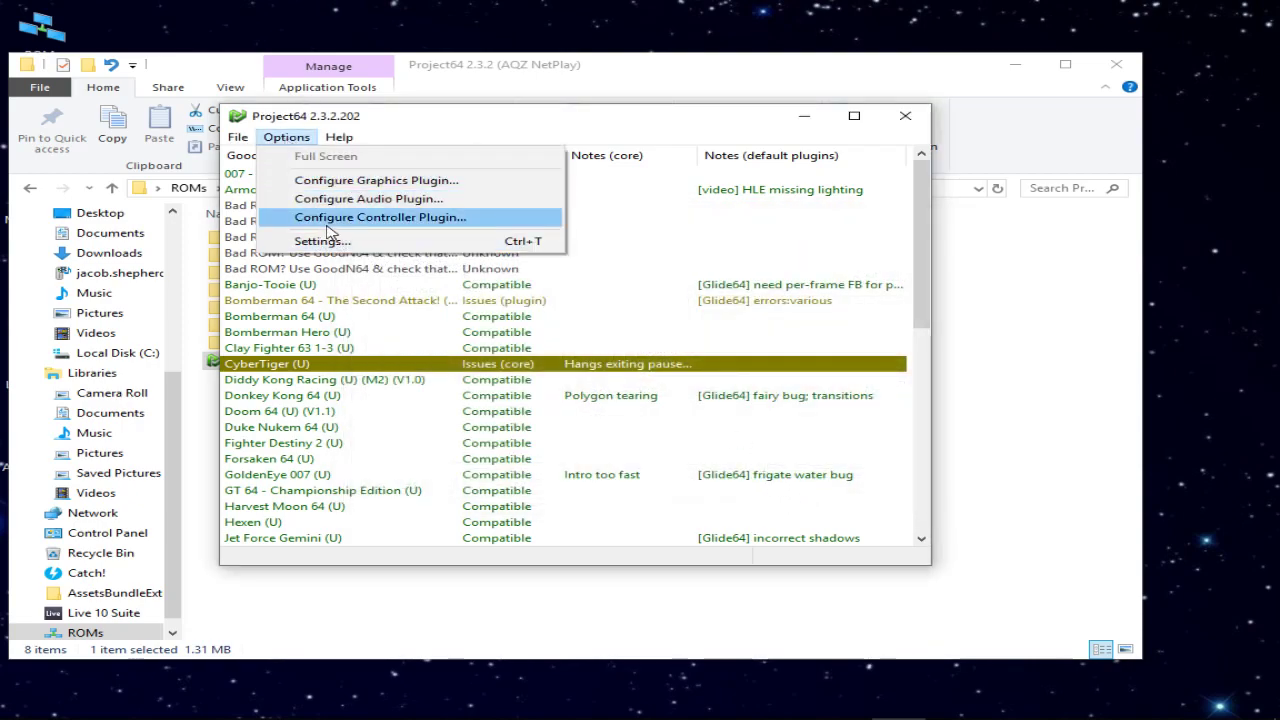
click(664, 243)
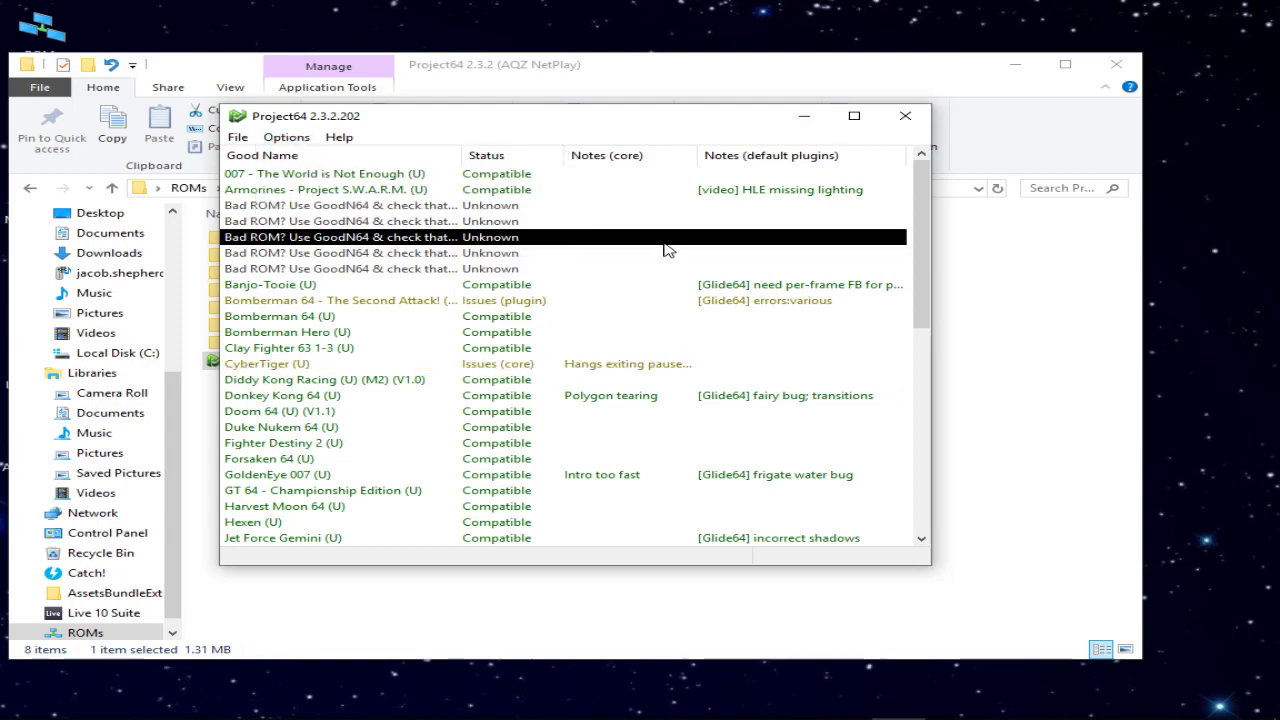
click(281, 398)
scroll(281, 402, down, 2)
click(275, 412)
scroll(290, 412, down, 2)
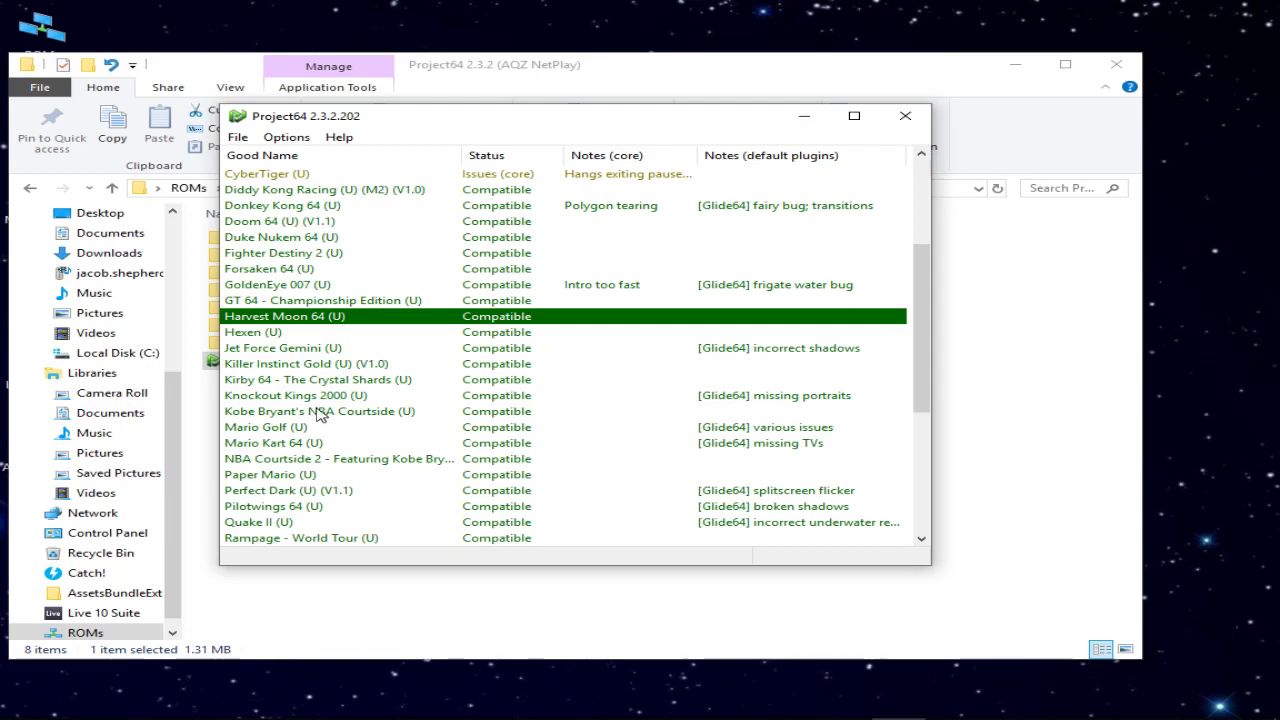
click(326, 413)
double_click(343, 413)
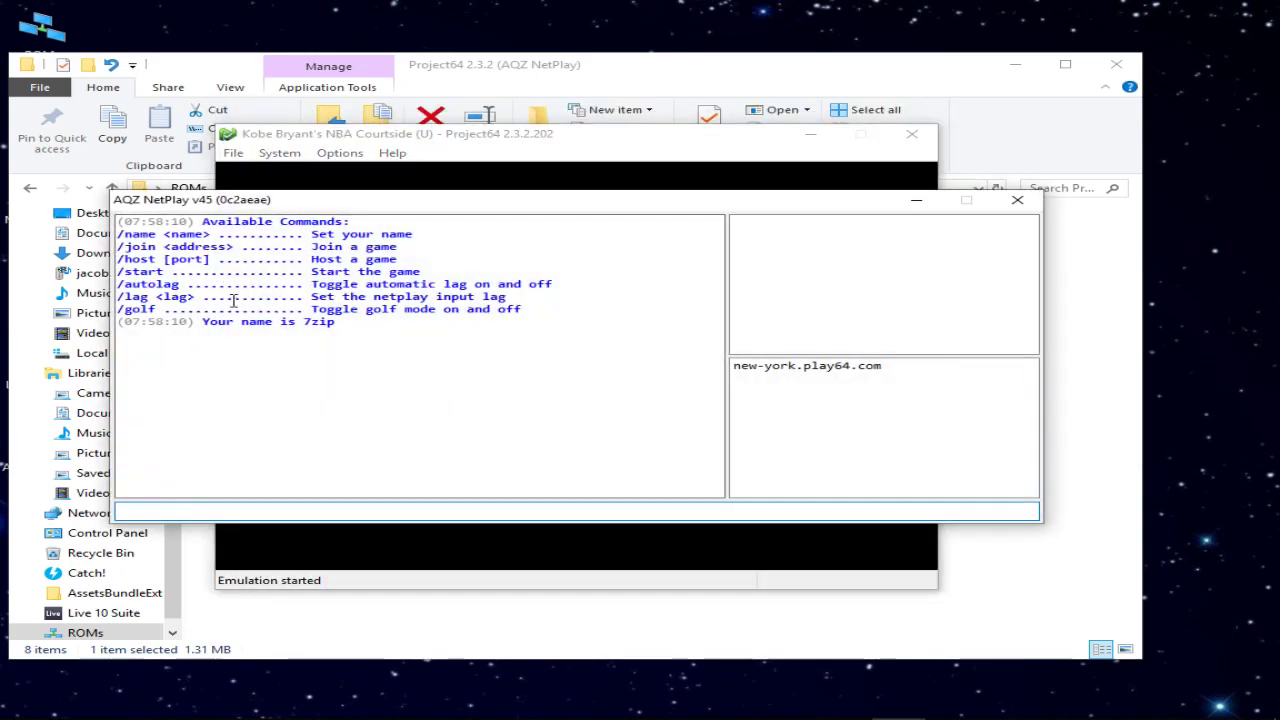
- Reposition the AQZ NetPlay v45 chat window up and left over Project64's menu bar
drag(518, 205, 494, 118)
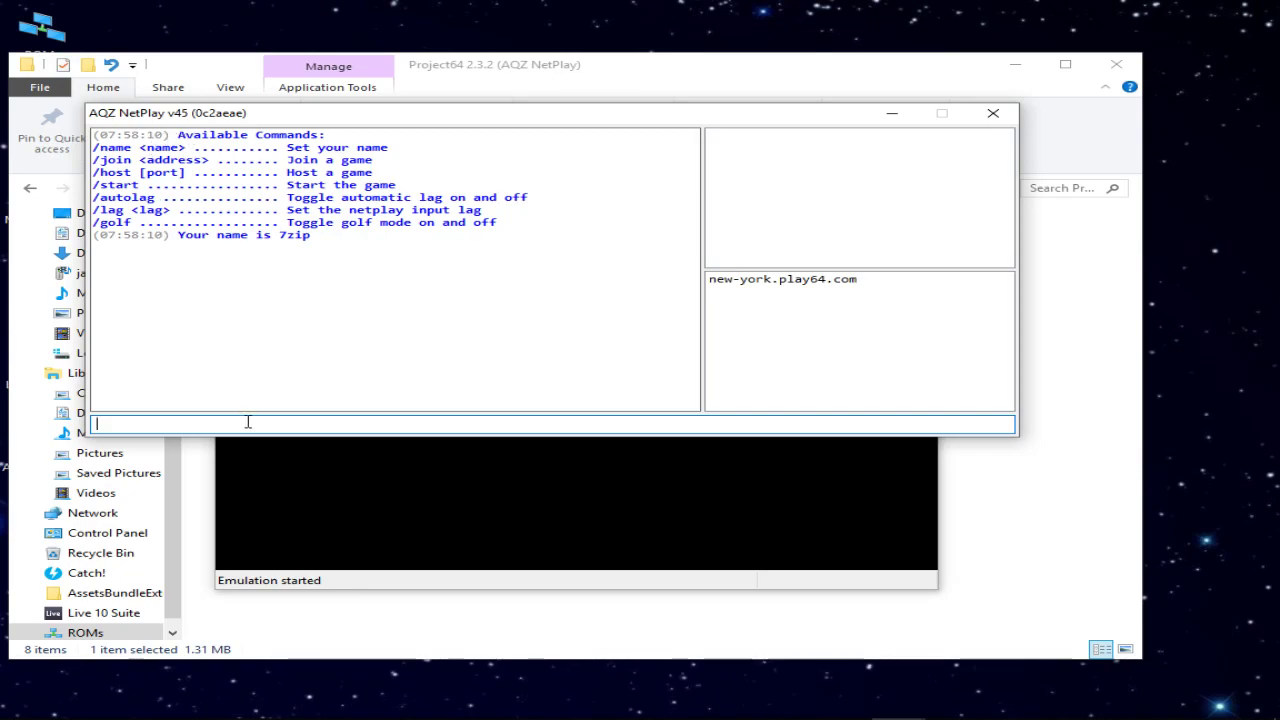
mouse_move(1056, 703)
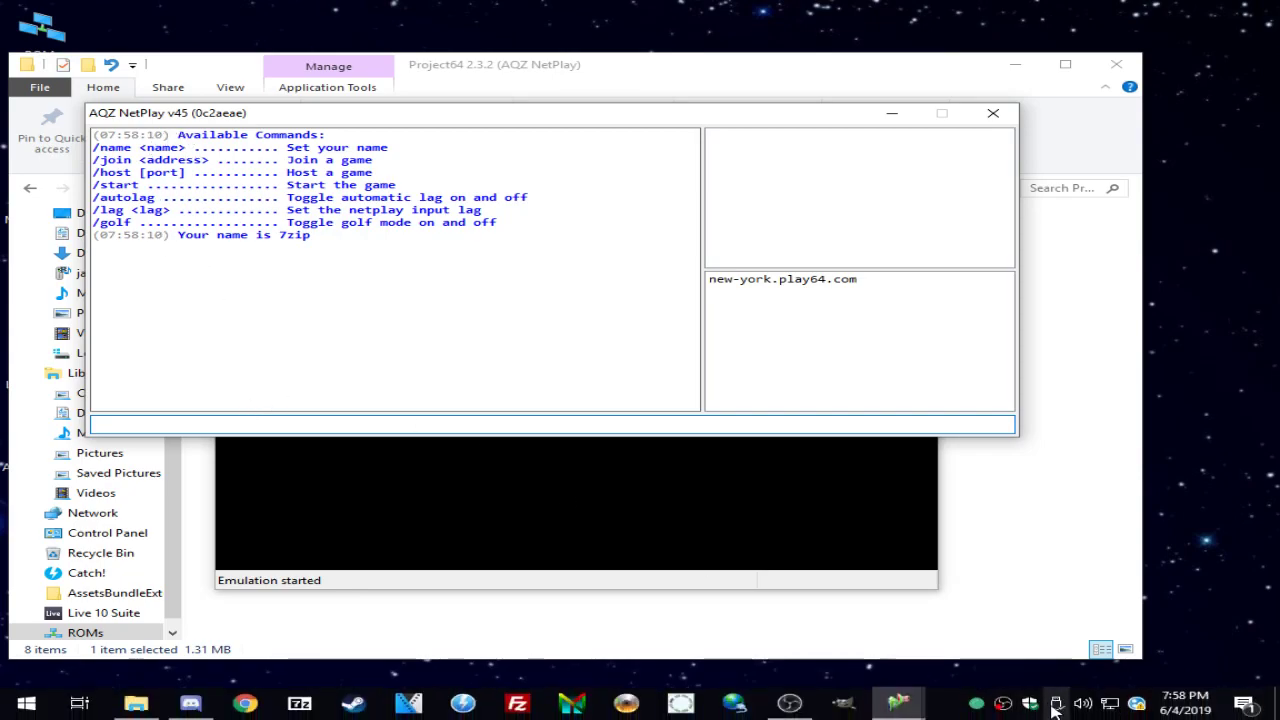
- Evict the offline member from the Hamachi network, then refocus the NetPlay command input
click(1136, 706)
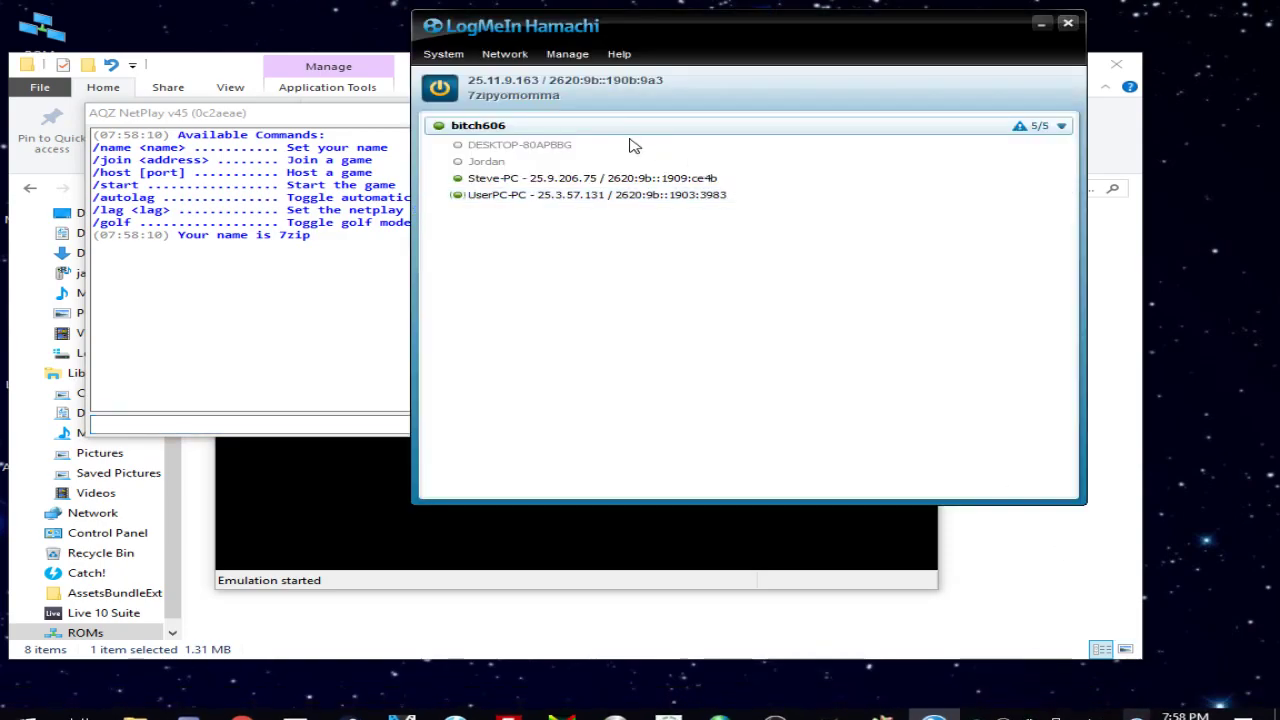
mouse_move(563, 131)
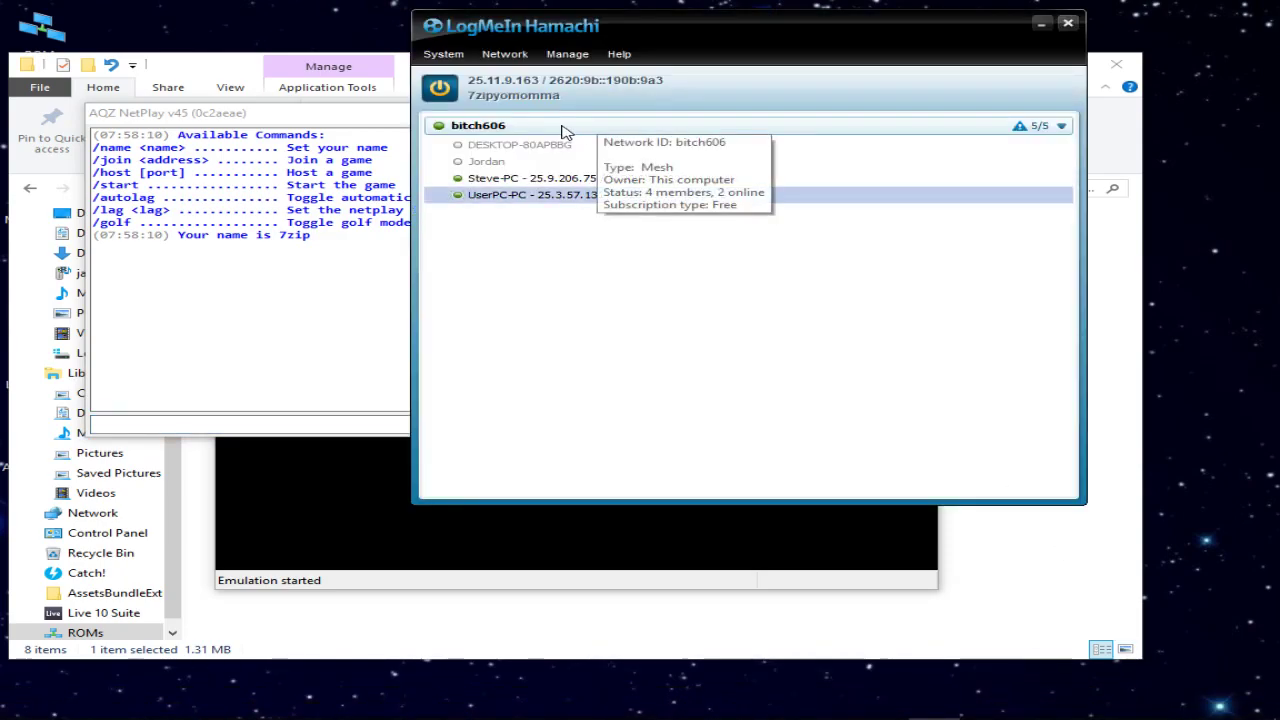
right_click(479, 163)
click(544, 316)
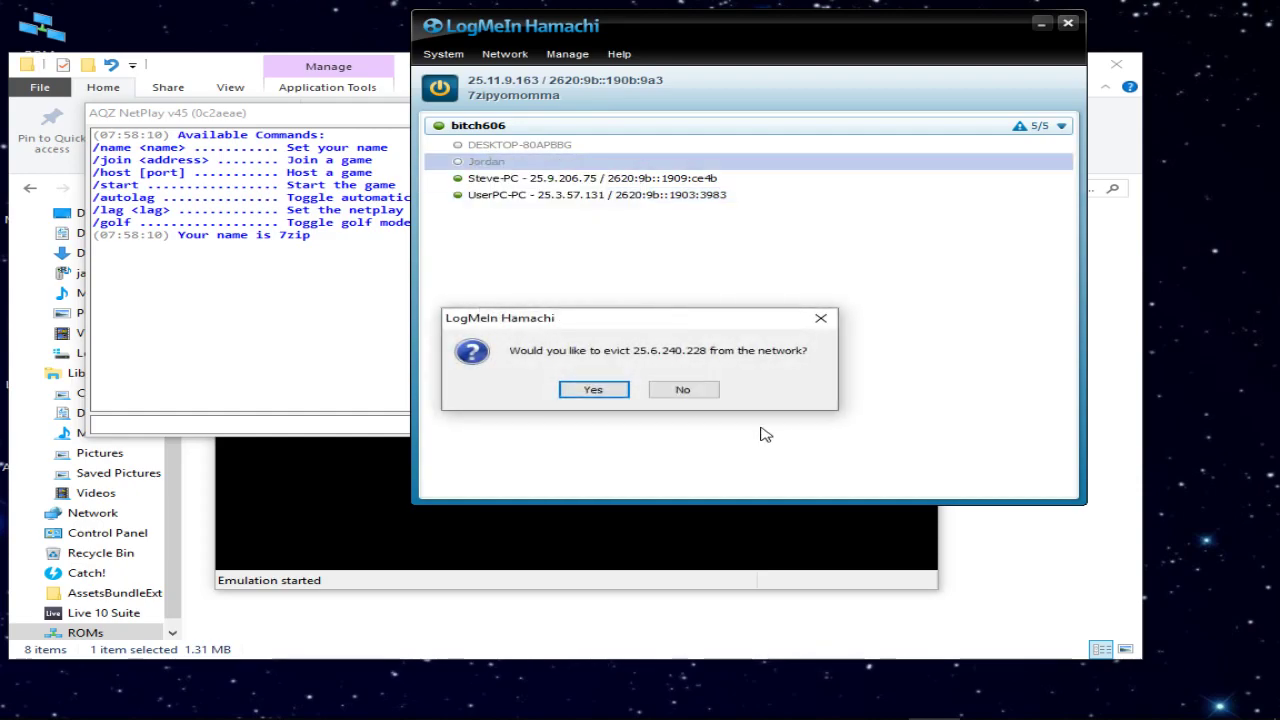
click(598, 390)
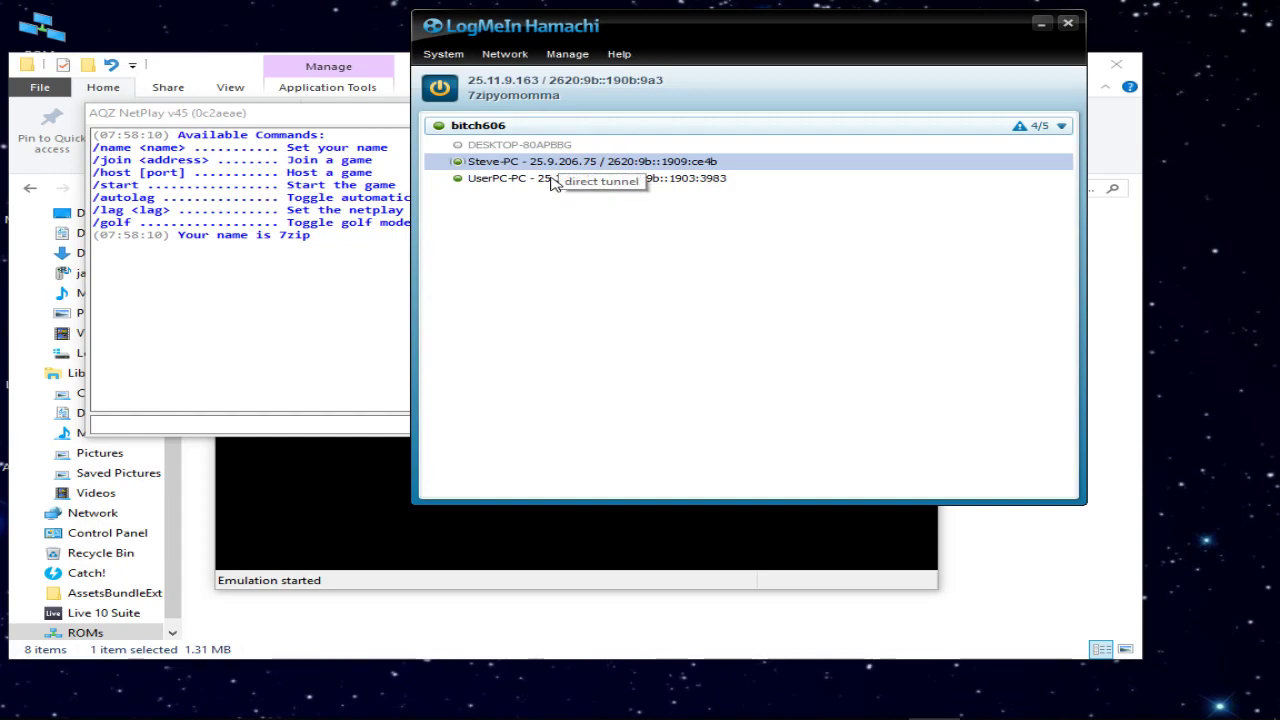
click(262, 424)
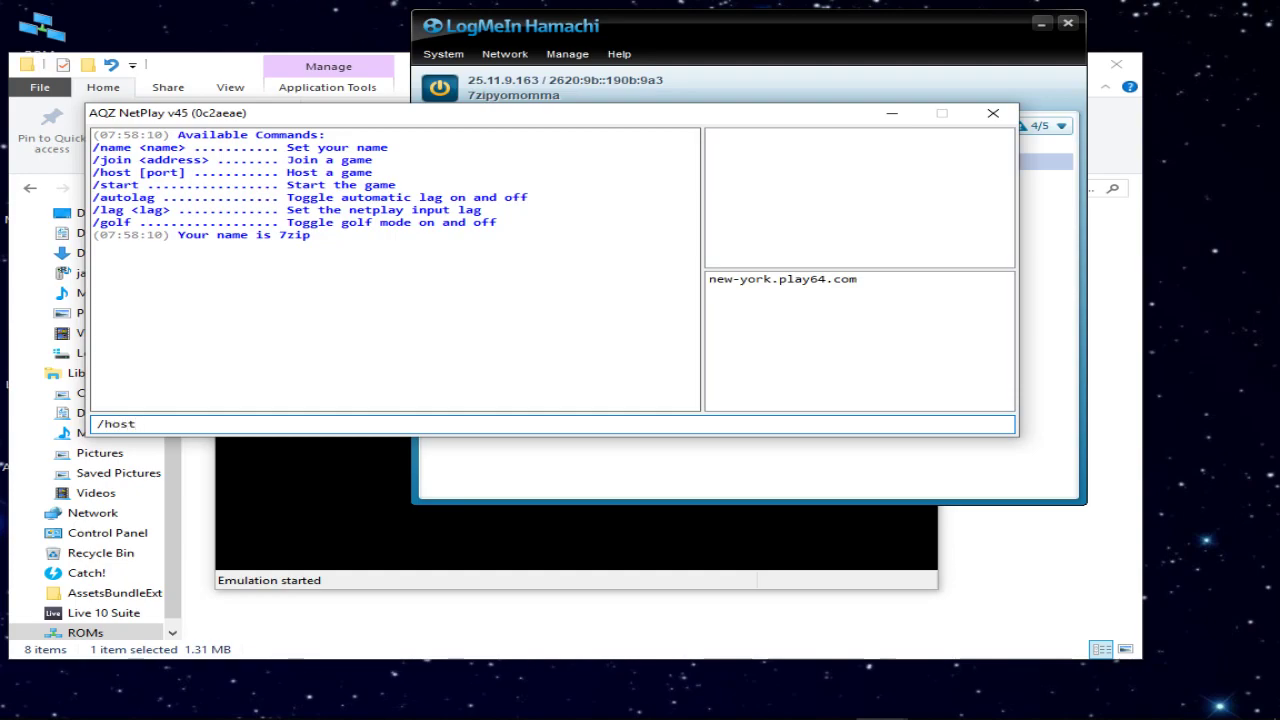
- Host the NetPlay game on port 65535 and begin typing the /join command
text(65535)
key(Return)
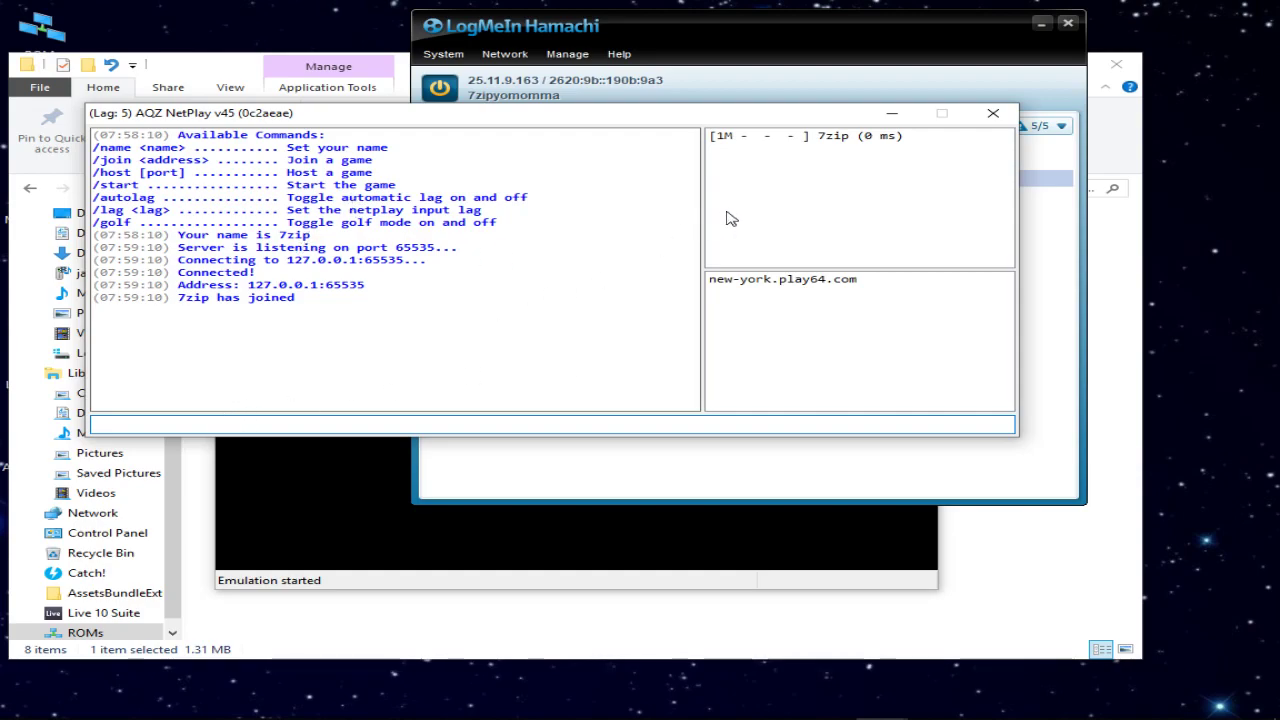
text(/join)
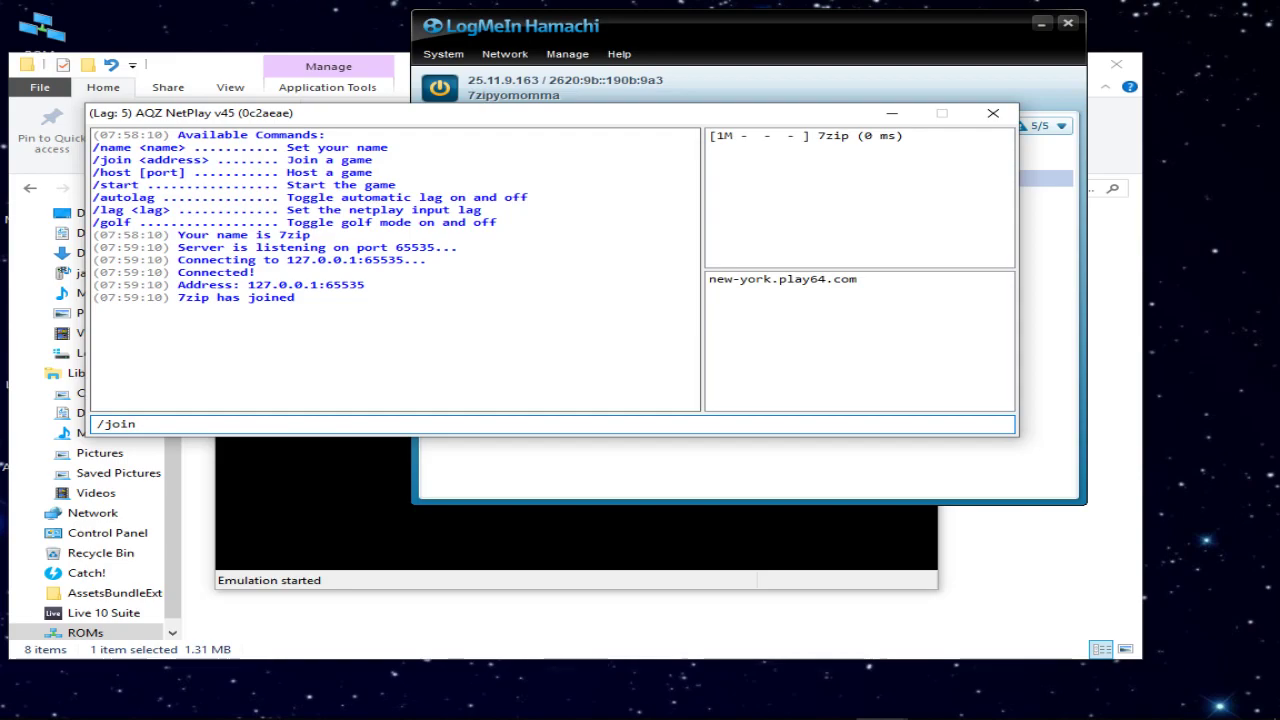
- Copy the Hamachi IPv4 address and paste it with port 65535 after /join
click(560, 90)
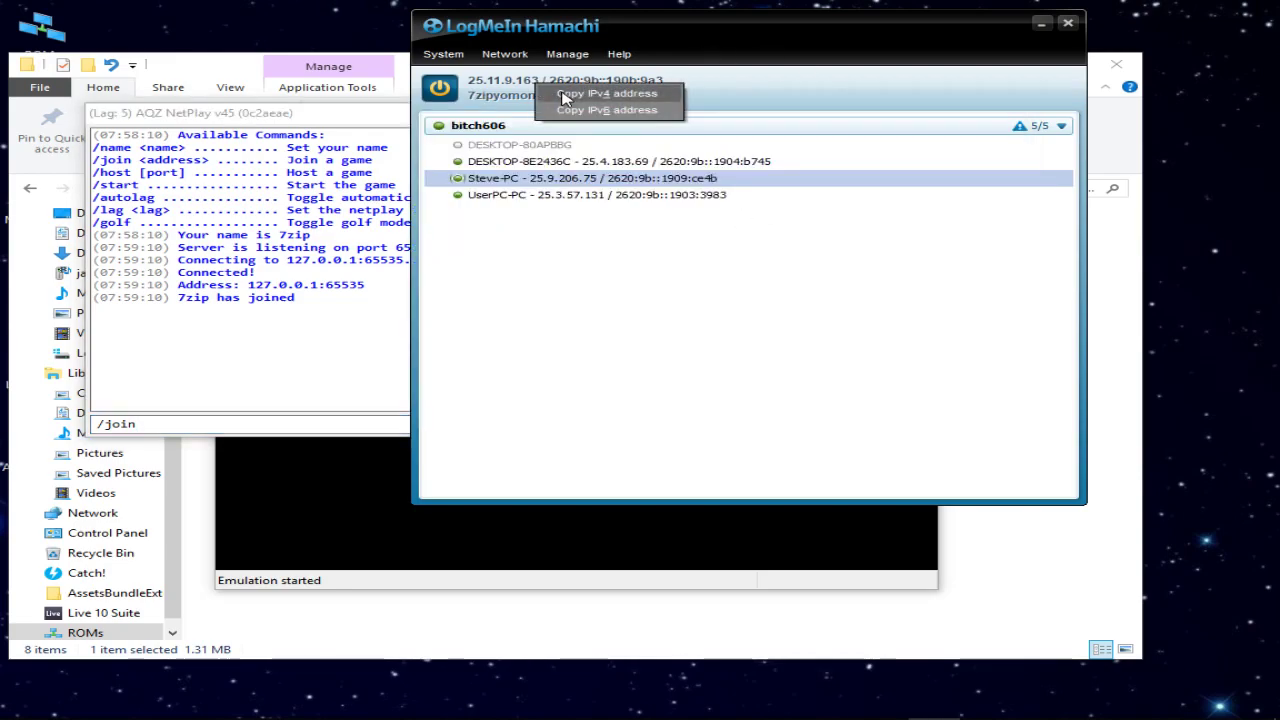
click(563, 95)
click(171, 423)
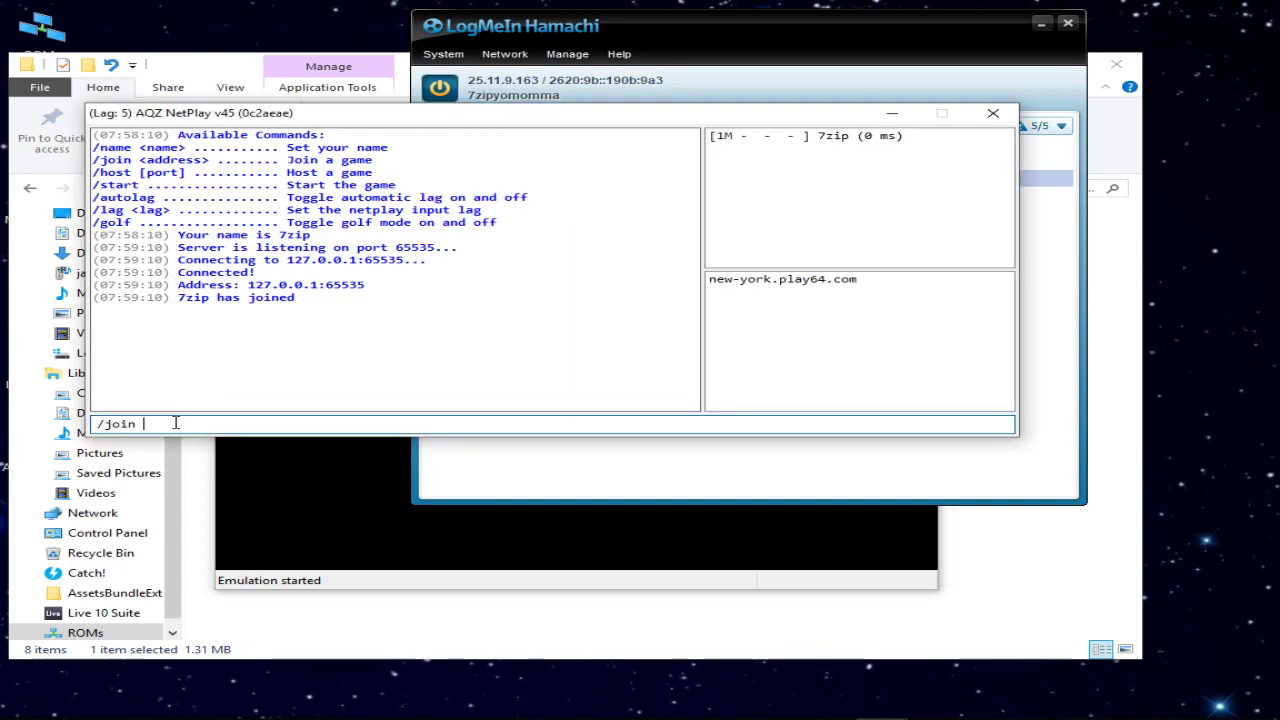
right_click(178, 424)
click(245, 493)
text(65535)
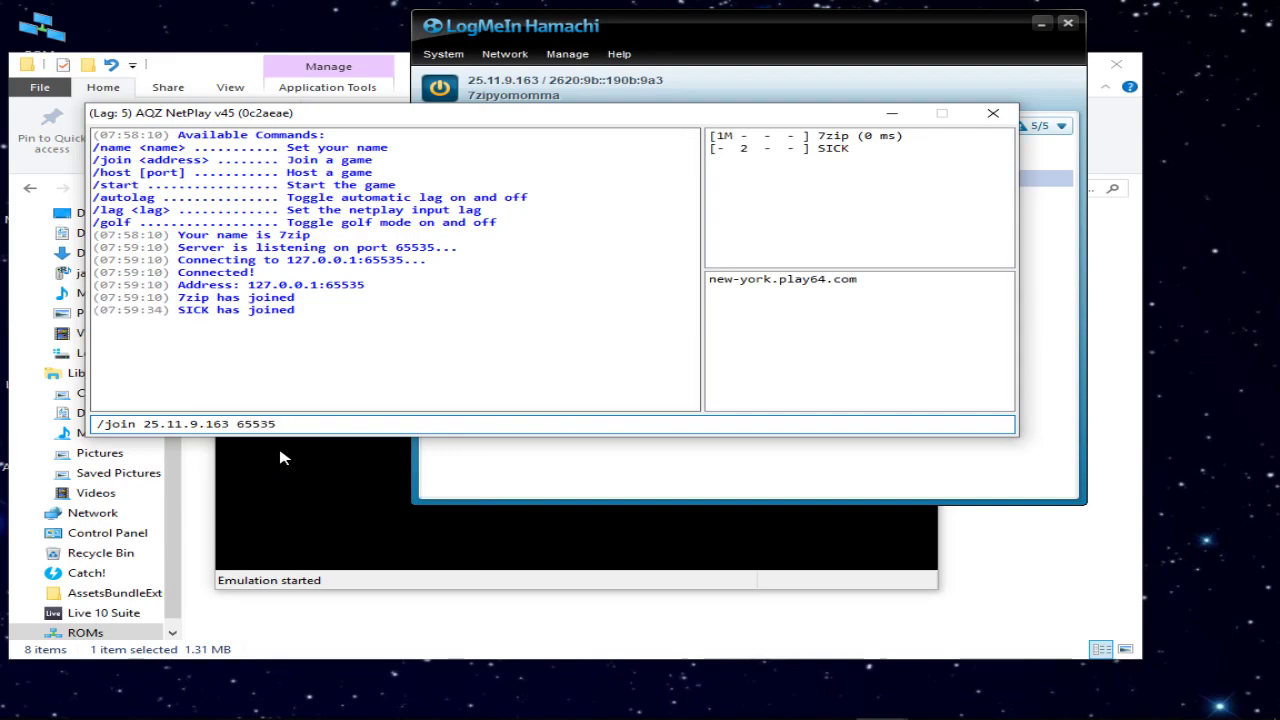
- Clear the join command and send /start to begin the game
key(BackSpace)
key(BackSpace)
key(BackSpace)
key(BackSpace)
key(BackSpace)
key(BackSpace)
key(BackSpace)
key(BackSpace)
key(BackSpace)
key(BackSpace)
key(BackSpace)
key(BackSpace)
key(BackSpace)
key(BackSpace)
key(BackSpace)
key(BackSpace)
key(BackSpace)
key(BackSpace)
key(BackSpace)
key(BackSpace)
key(BackSpace)
key(BackSpace)
key(BackSpace)
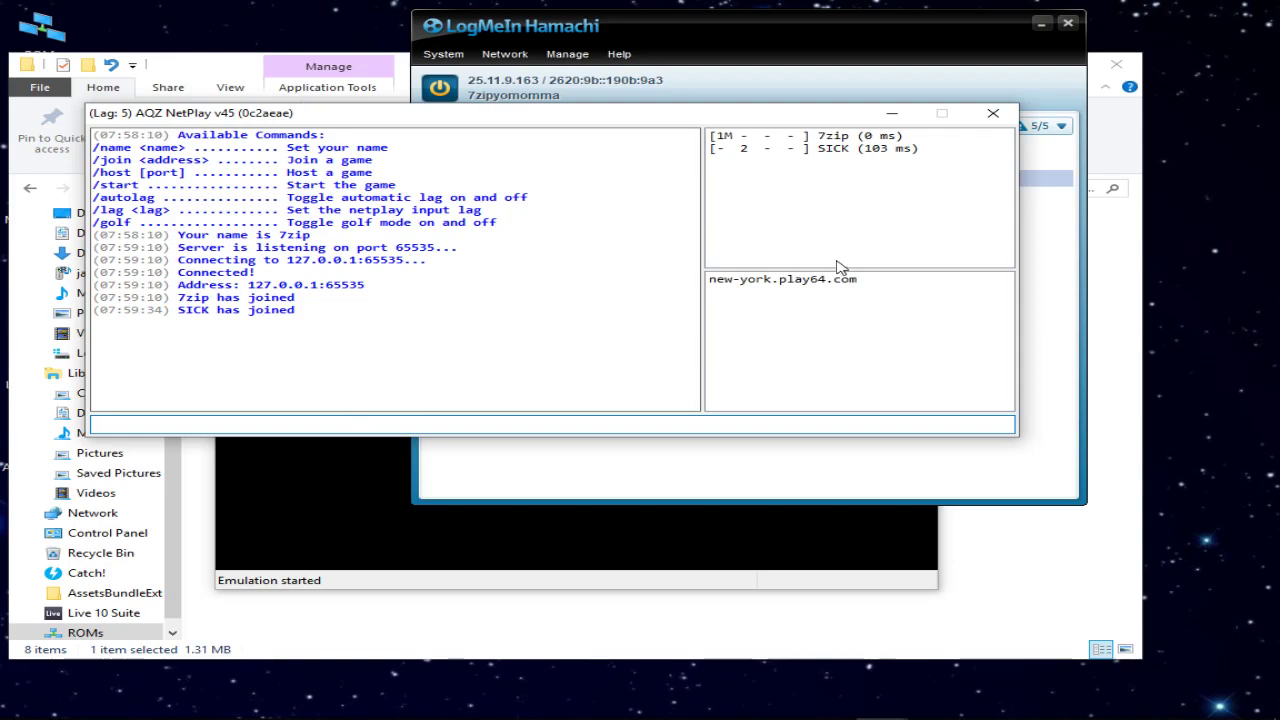
text(/start)
key(Return)
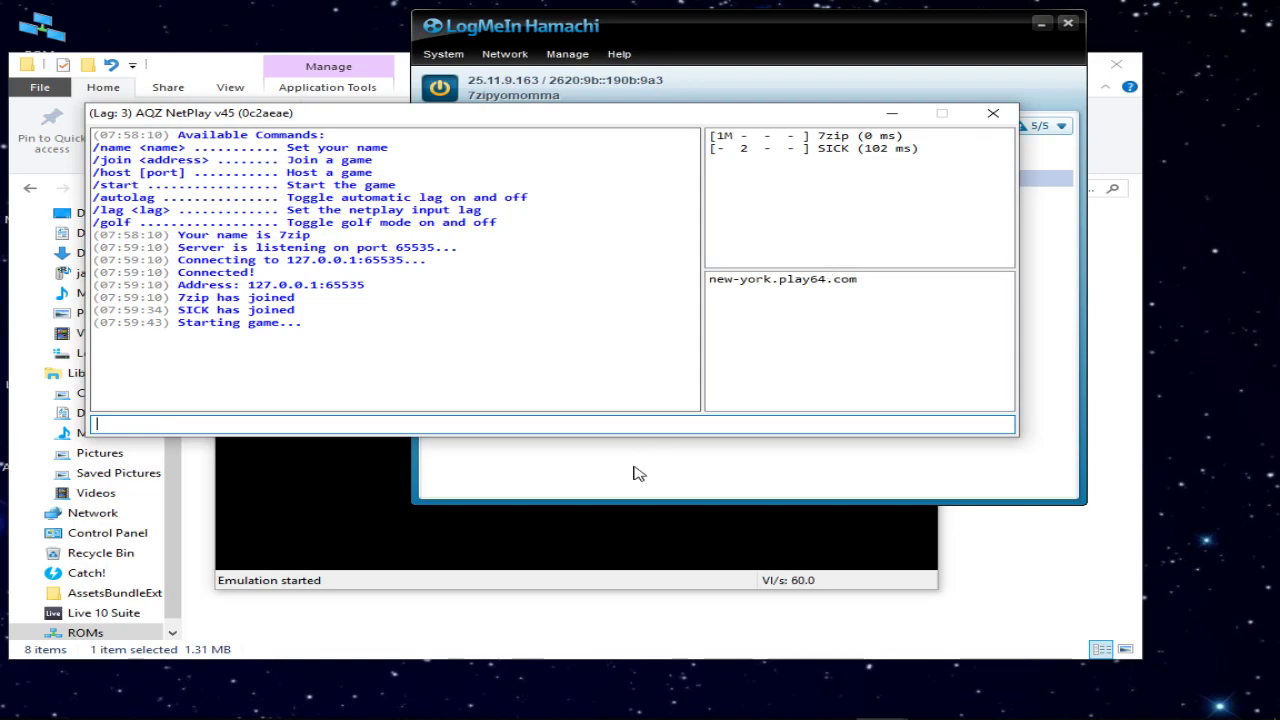
- Bring the Project64 window running Kobe Bryant's NBA Courtside to the front
click(463, 537)
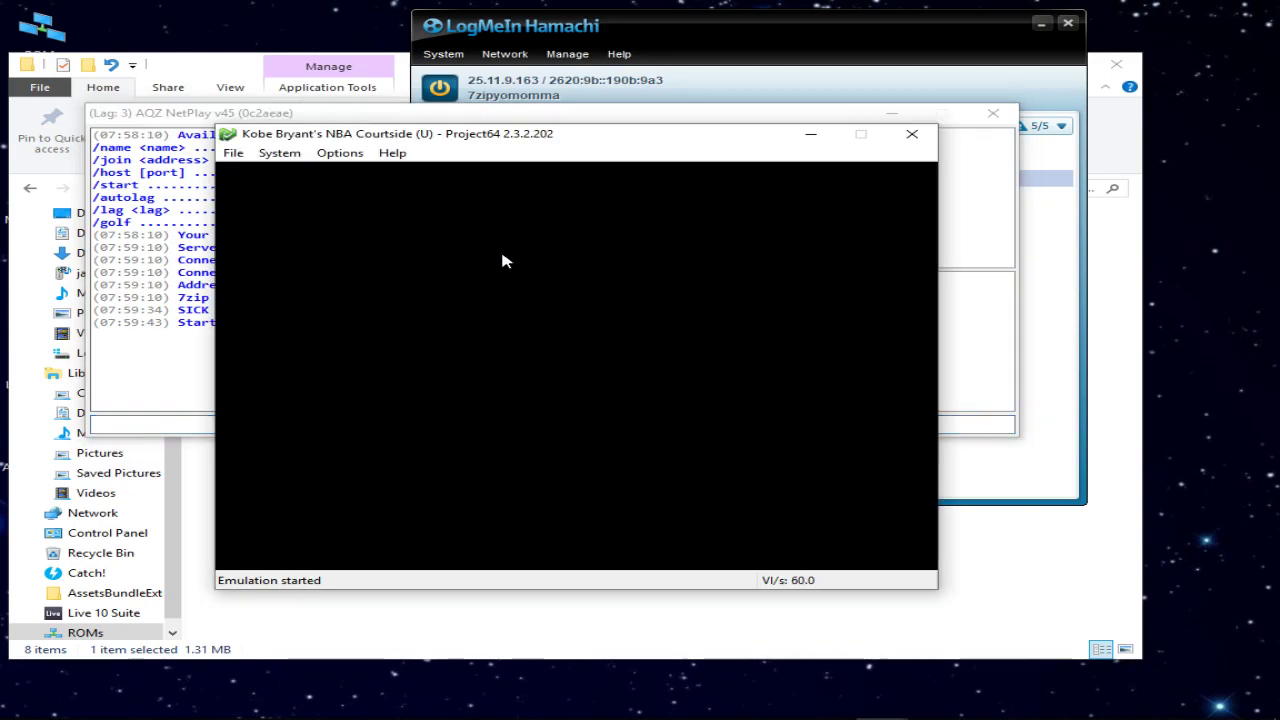